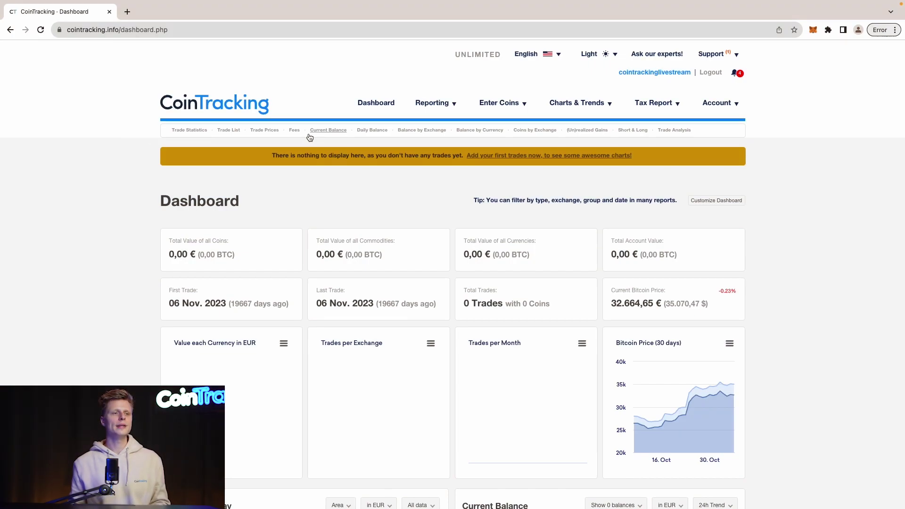
Copy the wallet's account address from the MetaMask extension to the clipboard
left_click(813, 30)
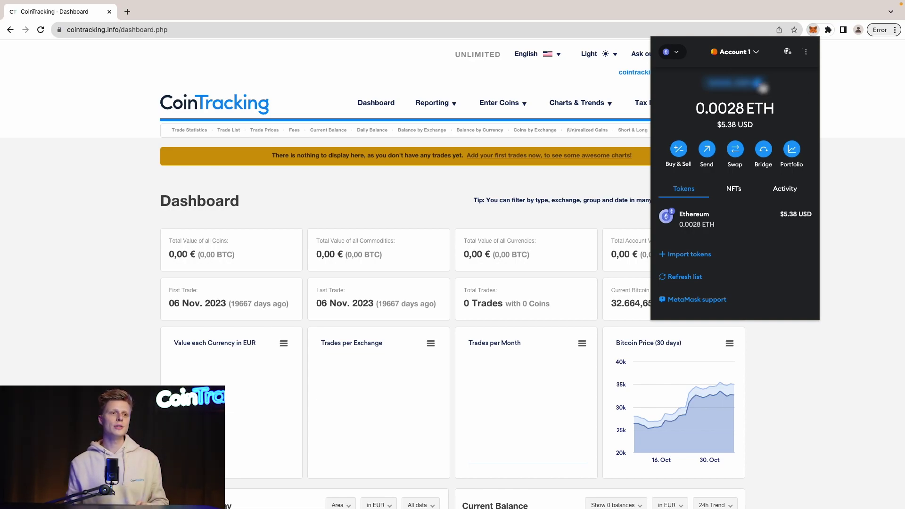
left_click(762, 87)
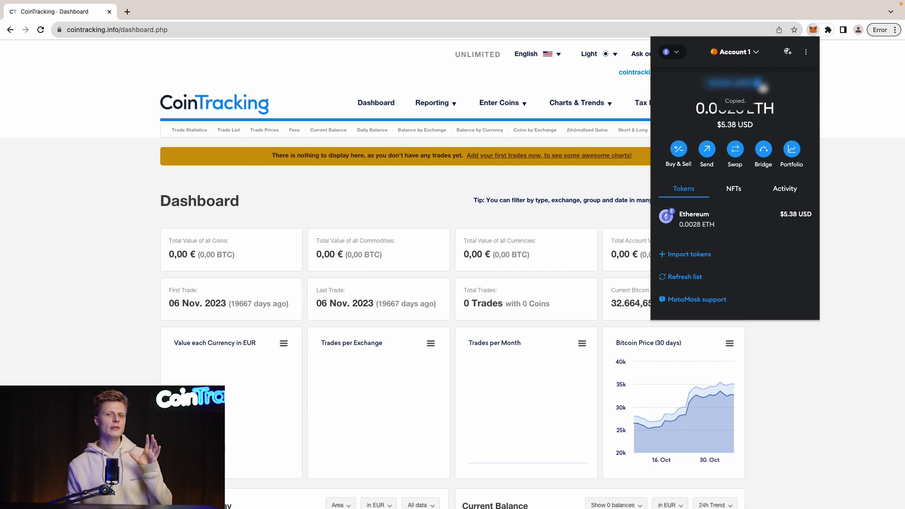
Open the Ethereum + DEX (ETH) import page under Enter Coins > Blockchain Imports
left_click(445, 86)
mouse_move(488, 107)
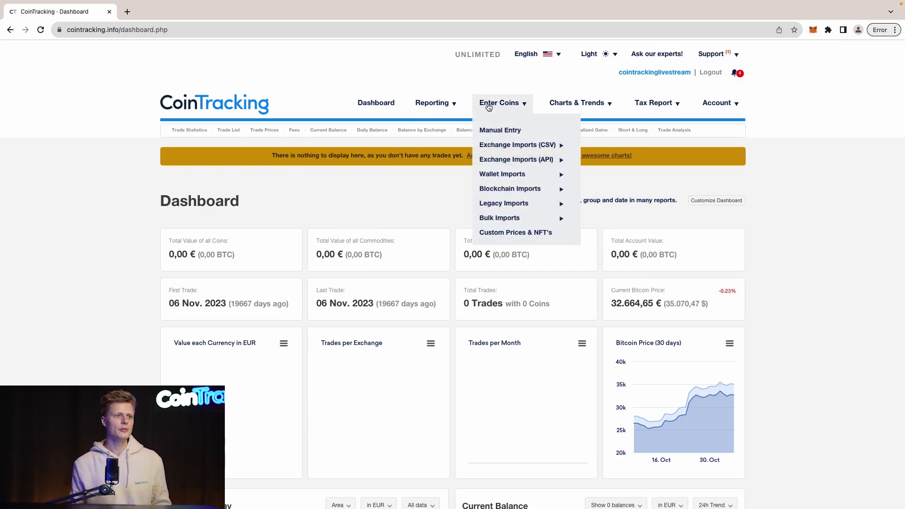
mouse_move(511, 189)
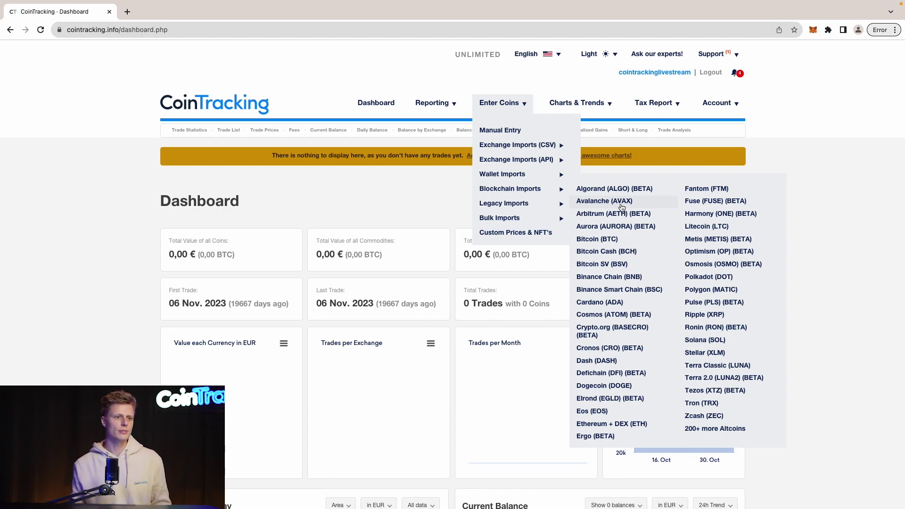
left_click(614, 425)
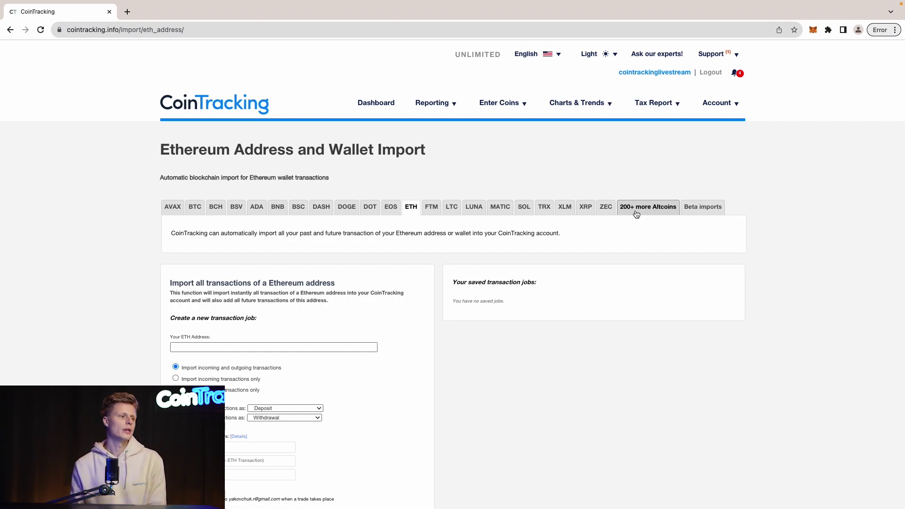
scroll(295, 254, "down", 3)
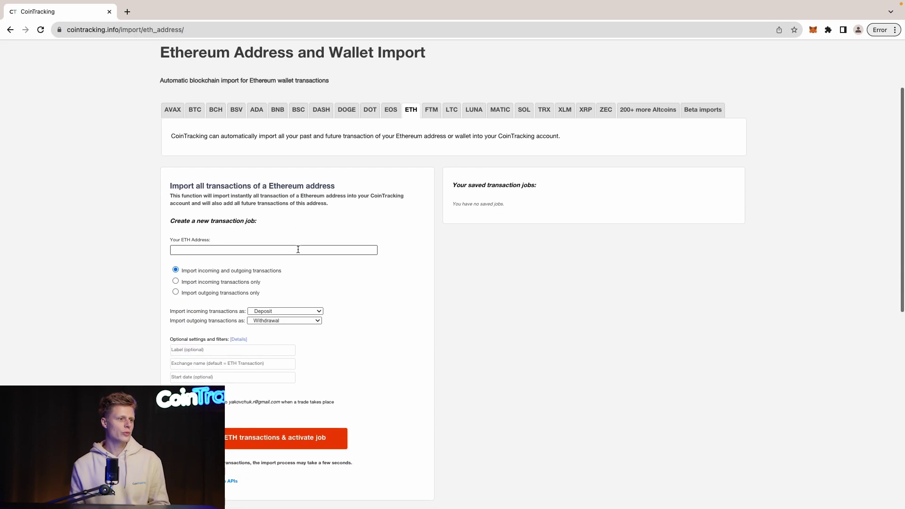
Paste the wallet address, name the exchange ETH1, and activate the Ethereum import job
left_click(298, 250)
key("super+v")
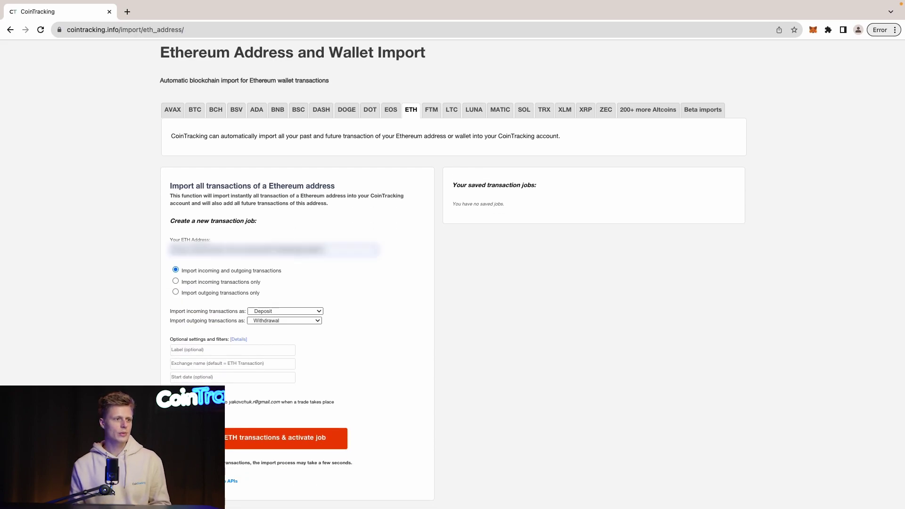
scroll(150, 241, "down", 2)
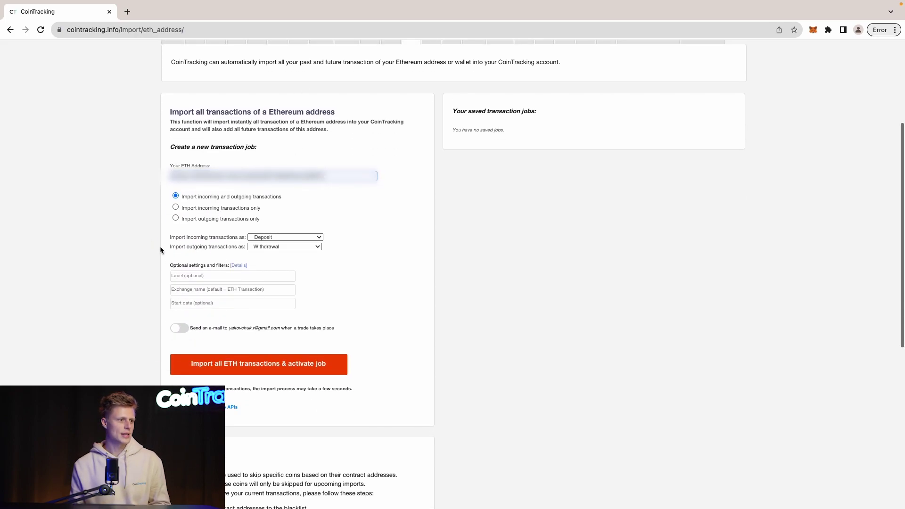
left_click(202, 288)
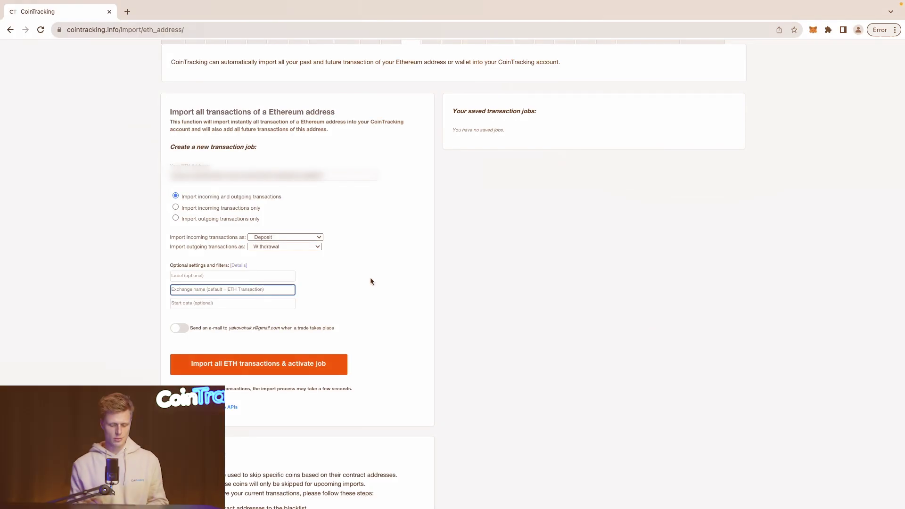
type("ETH1")
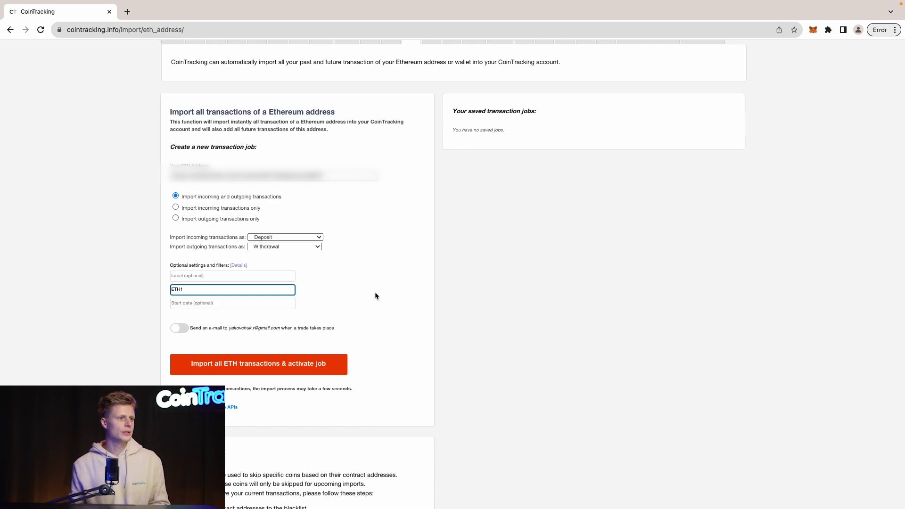
scroll(379, 292, "up", 1)
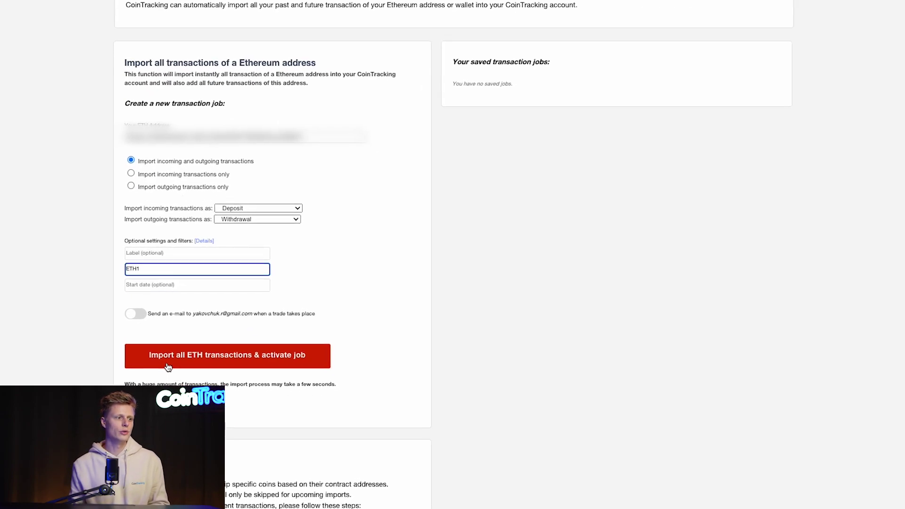
left_click(169, 368)
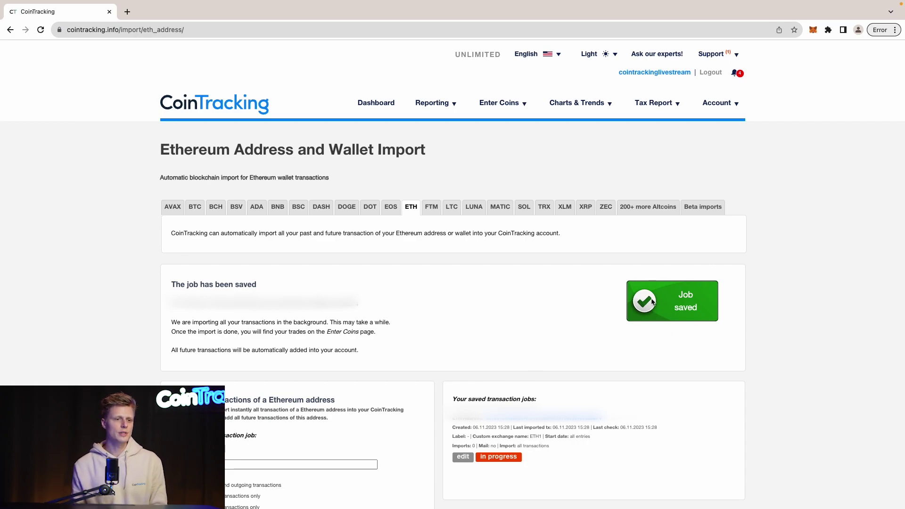
scroll(583, 312, "down", 1)
scroll(582, 311, "down", 2)
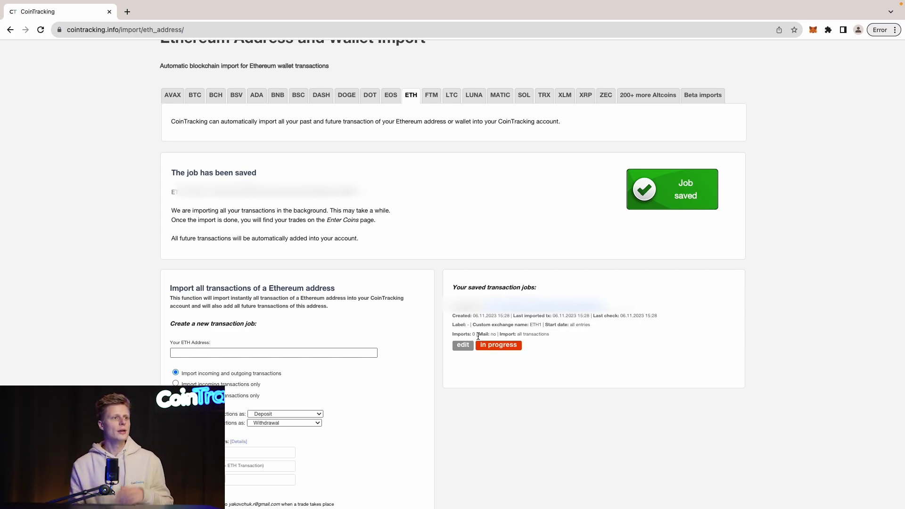
Create a BSC import job BSC1 using the autofilled wallet address
left_click(298, 95)
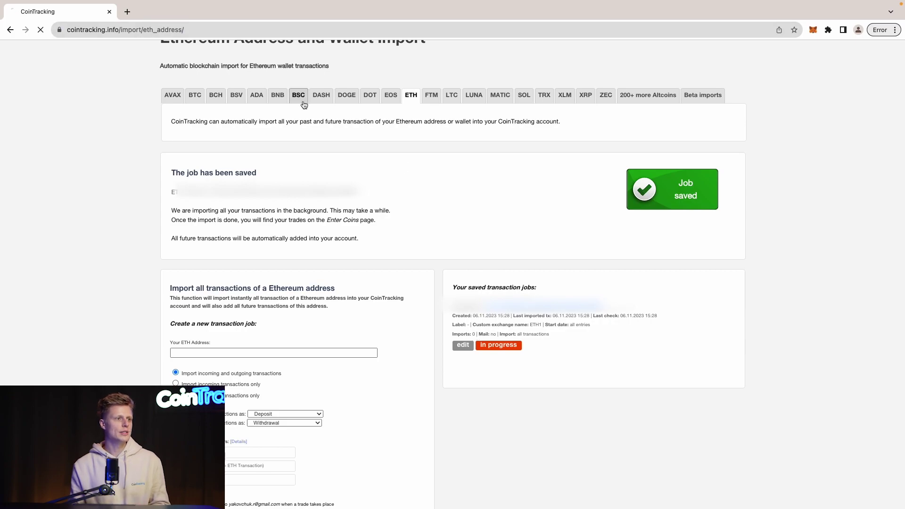
scroll(338, 194, "down", 3)
left_click(301, 237)
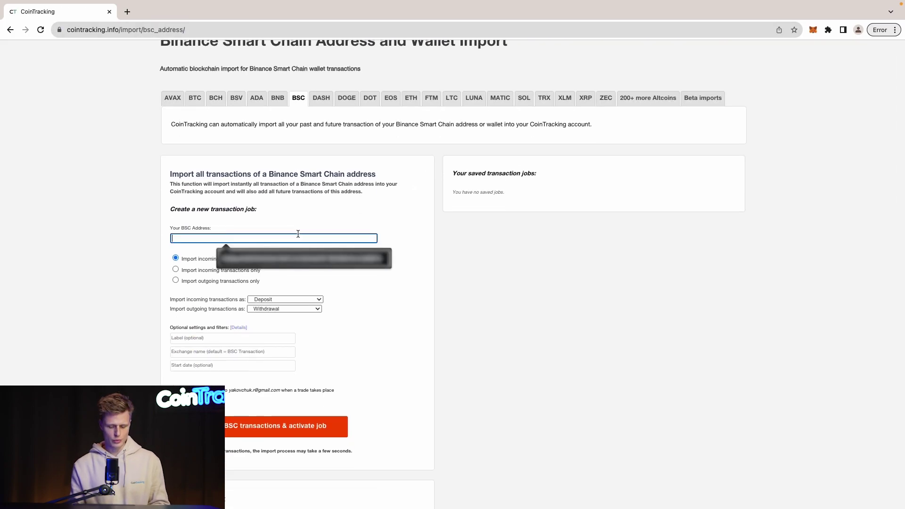
left_click(283, 258)
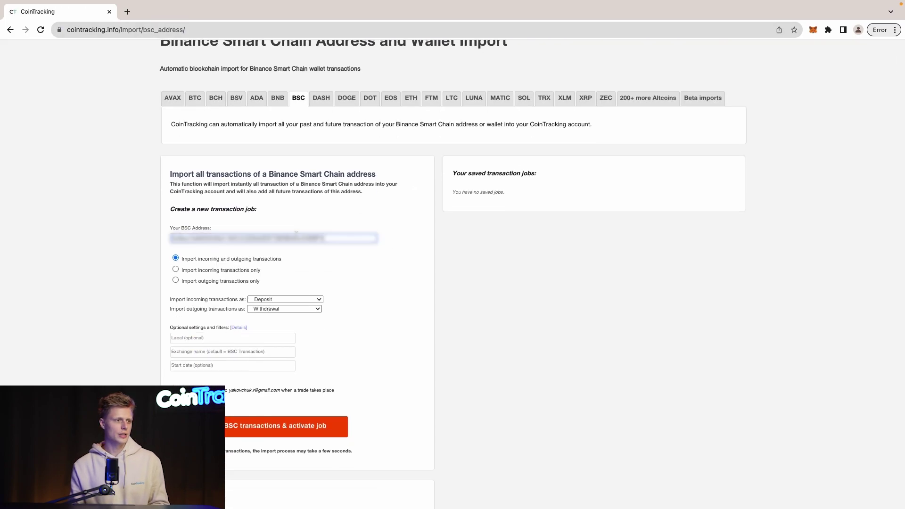
left_click(204, 351)
type("BSC1")
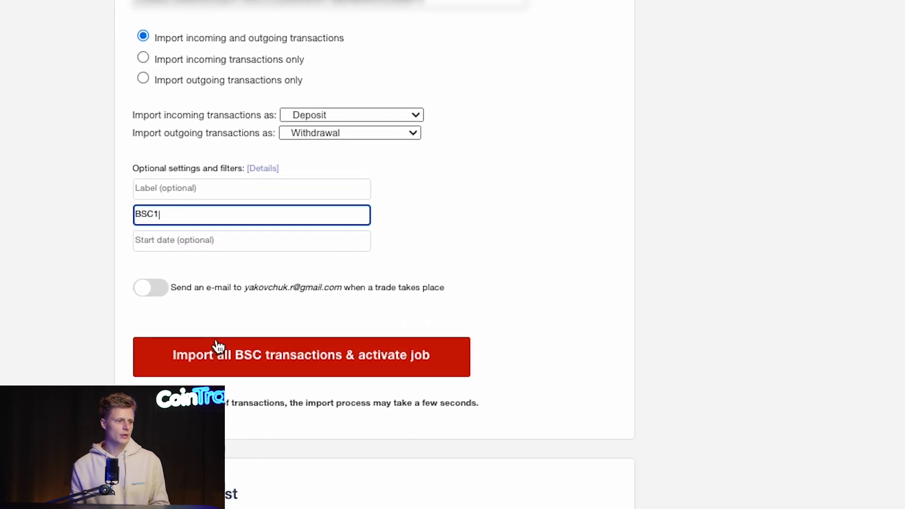
left_click(217, 347)
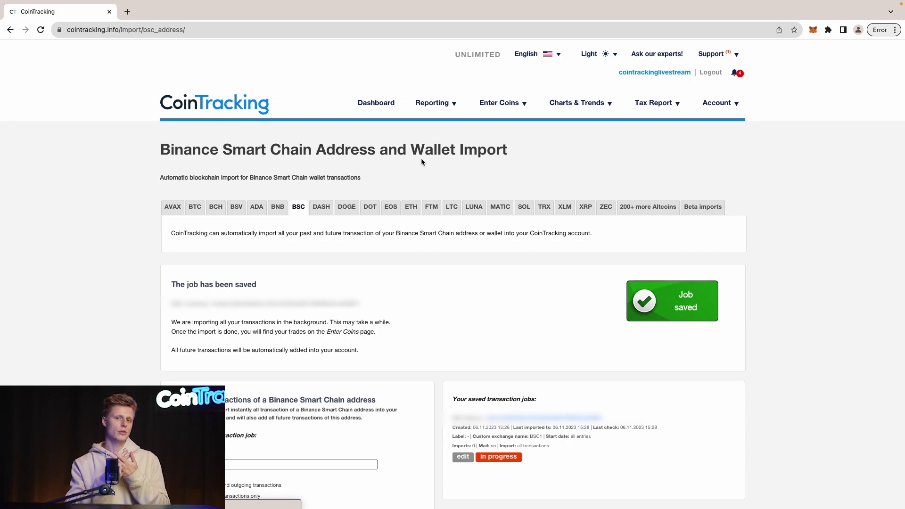
Save Polygon import job MATIC1 with the autofilled address, then confirm ETH1 shows 1 import
left_click(500, 206)
left_click(264, 347)
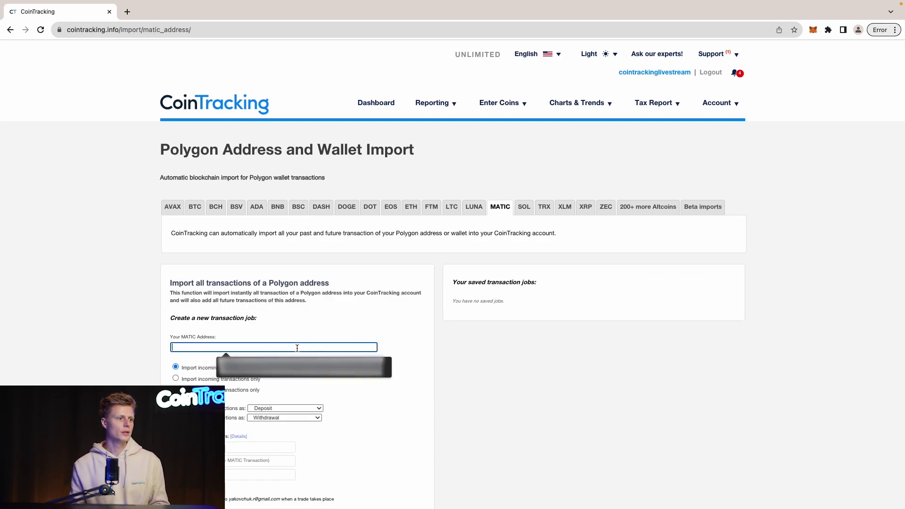
left_click(255, 365)
scroll(263, 349, "down", 3)
left_click(221, 354)
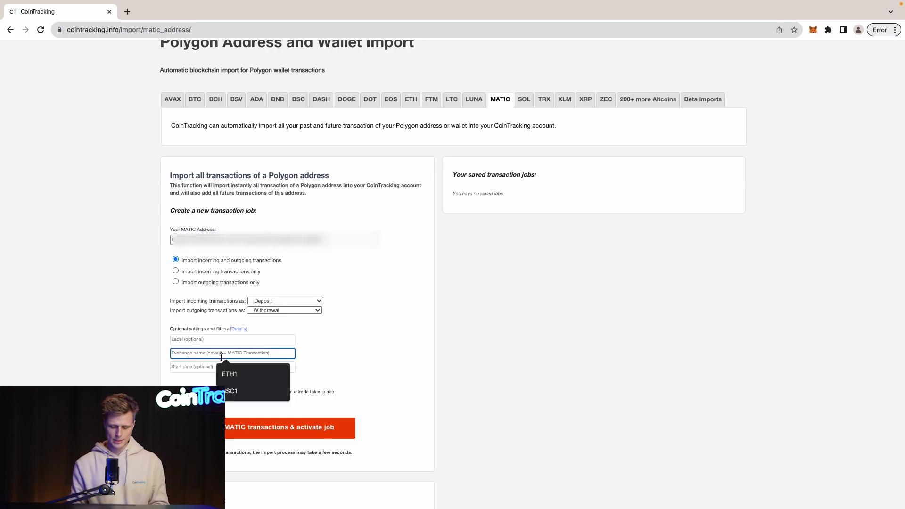
type("MATIC1")
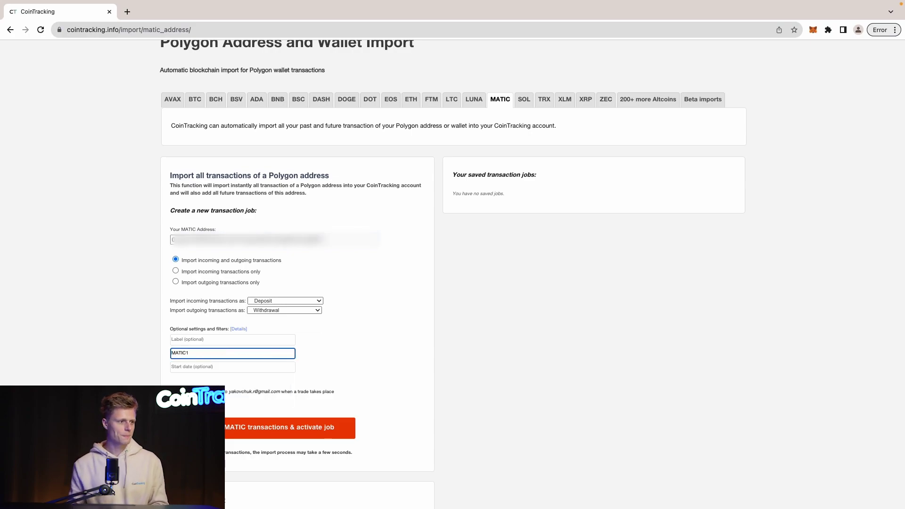
left_click(261, 426)
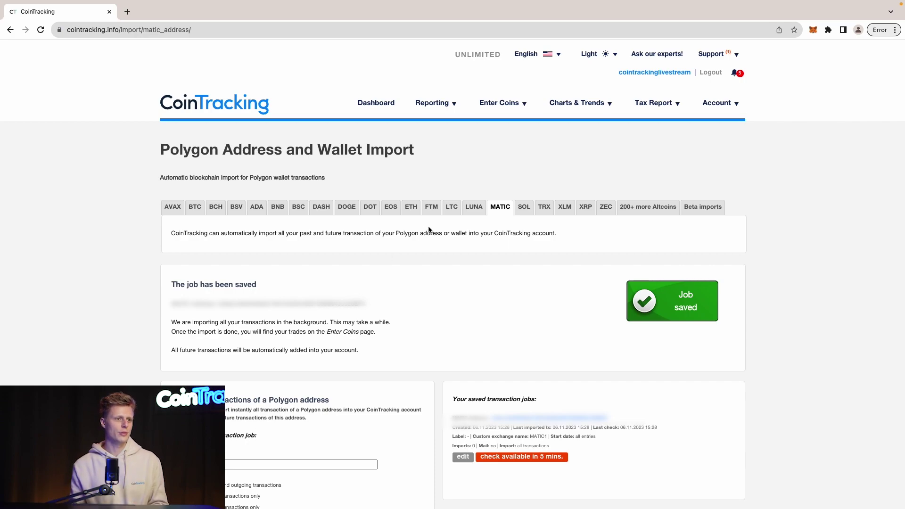
left_click(414, 213)
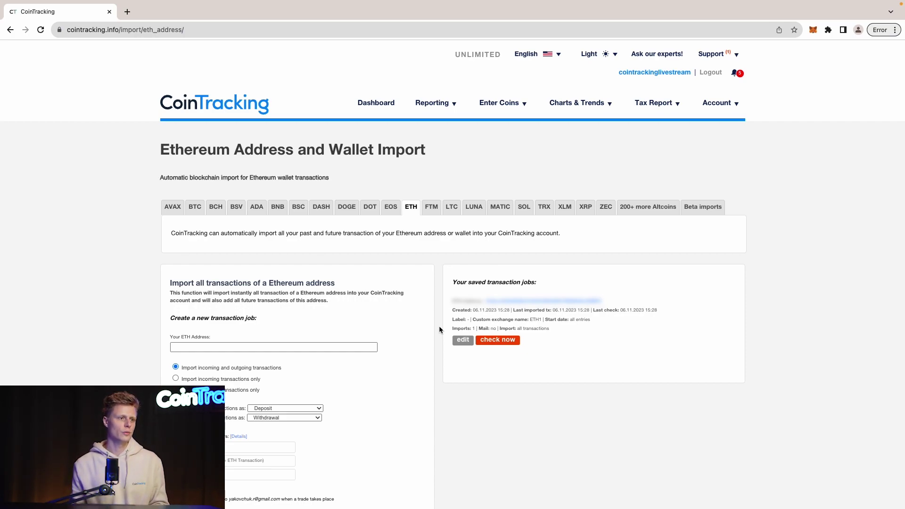
Check that the BSC1 and MATIC1 import jobs each show 1 completed import
left_click(298, 207)
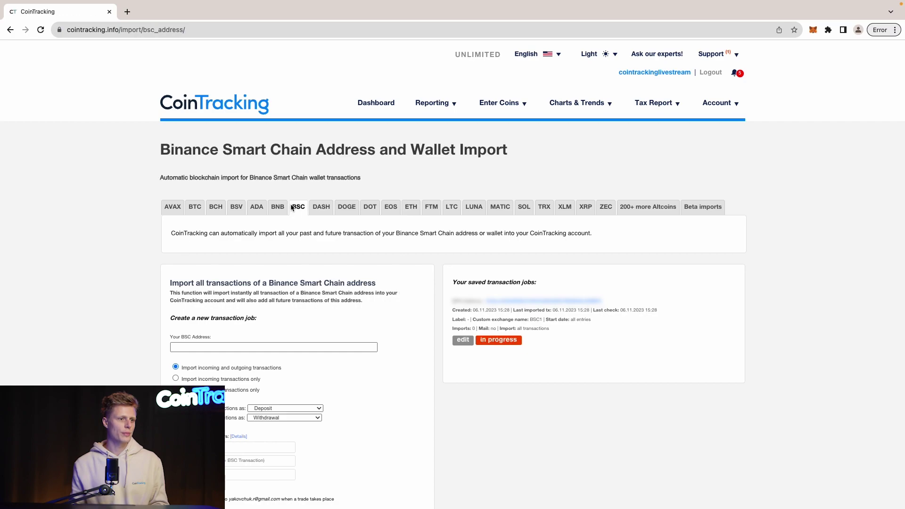
left_click(495, 210)
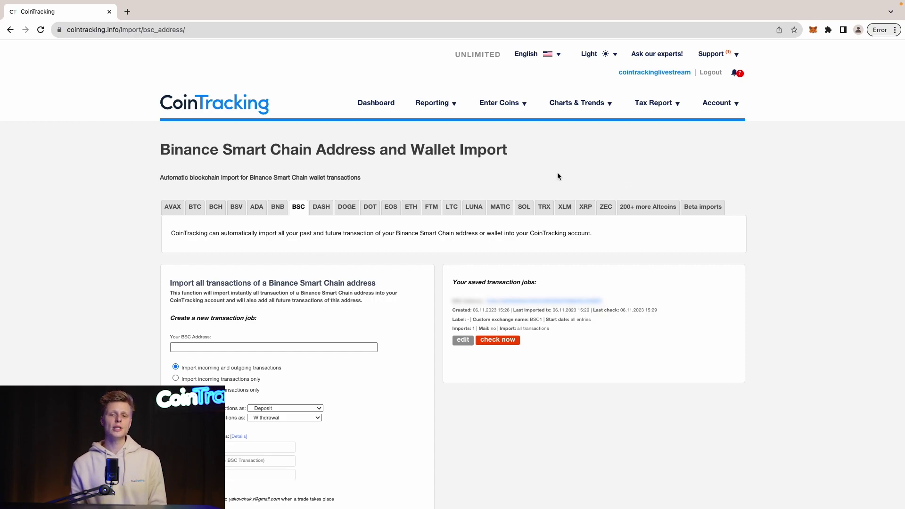
Open the Enter Coins table listing the 142 trades imported from MATIC1 and BSC1
mouse_move(488, 111)
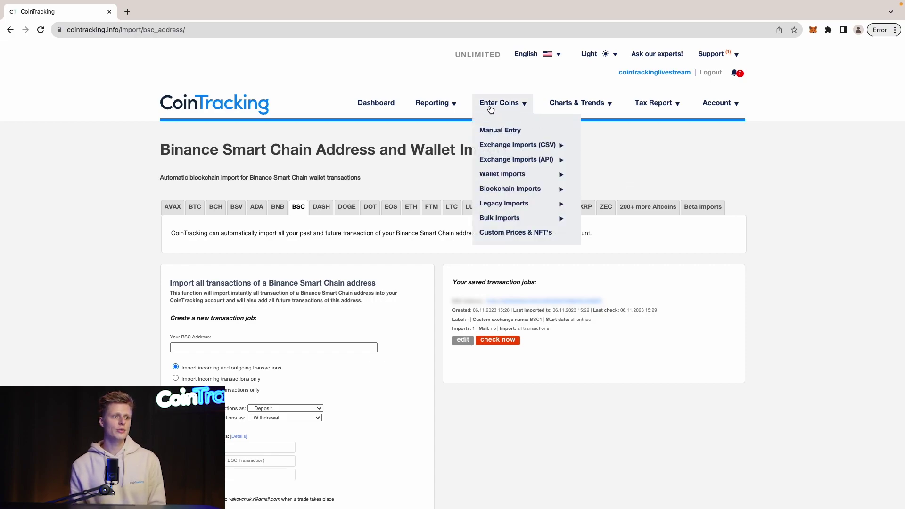
left_click(494, 104)
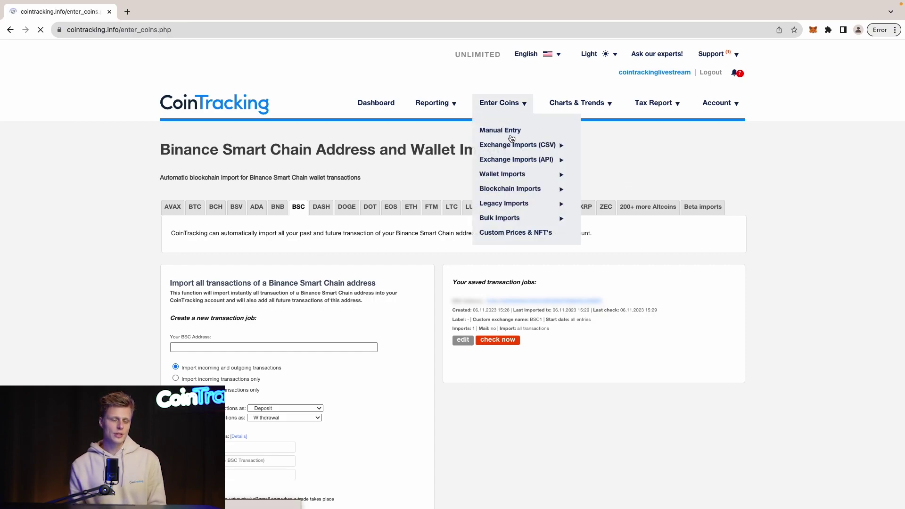
scroll(414, 195, "down", 4)
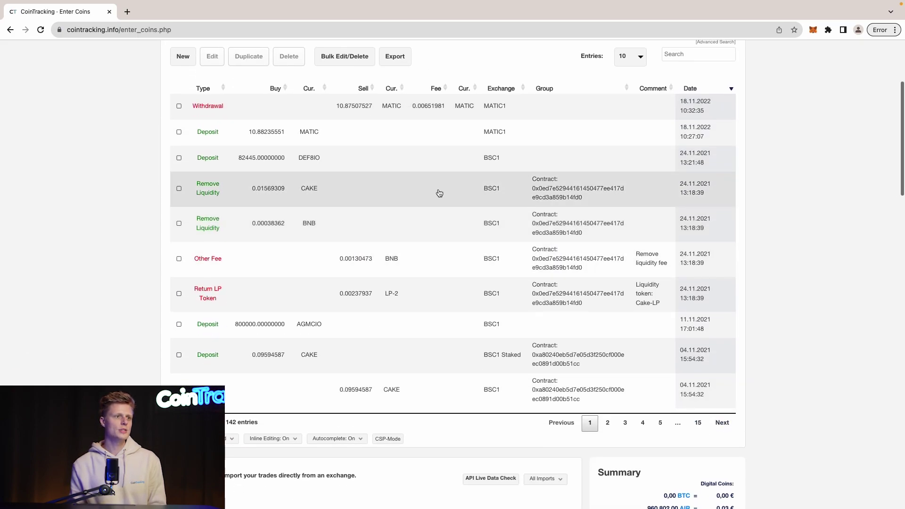
scroll(438, 194, "up", 1)
scroll(412, 299, "up", 3)
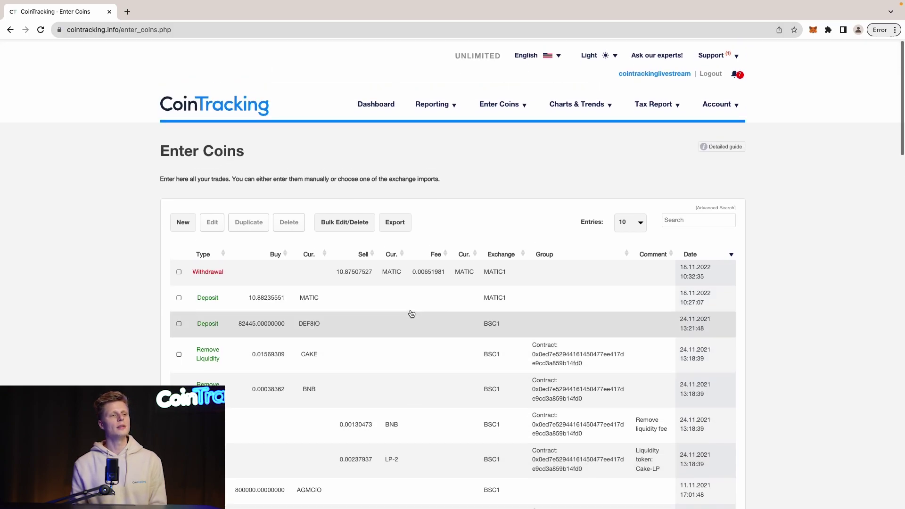
Open the Balance by Exchange report from the Reporting menu
mouse_move(432, 102)
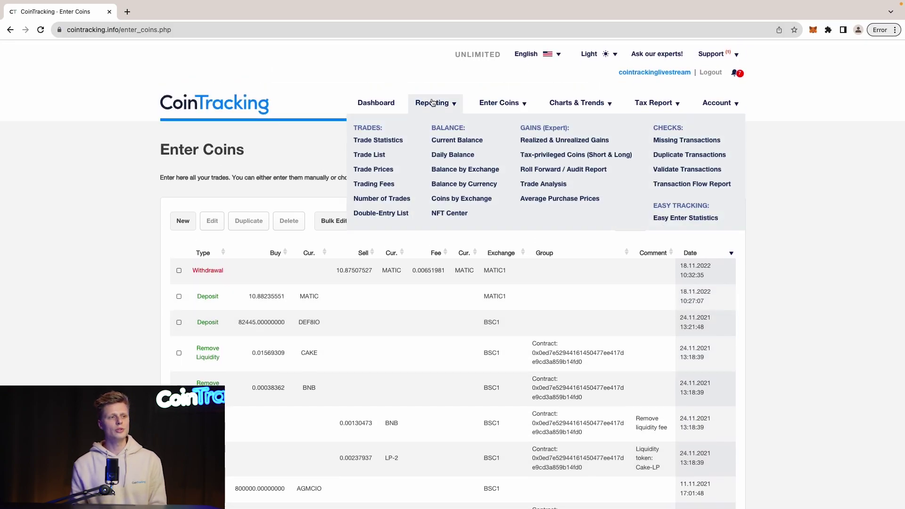
left_click(450, 170)
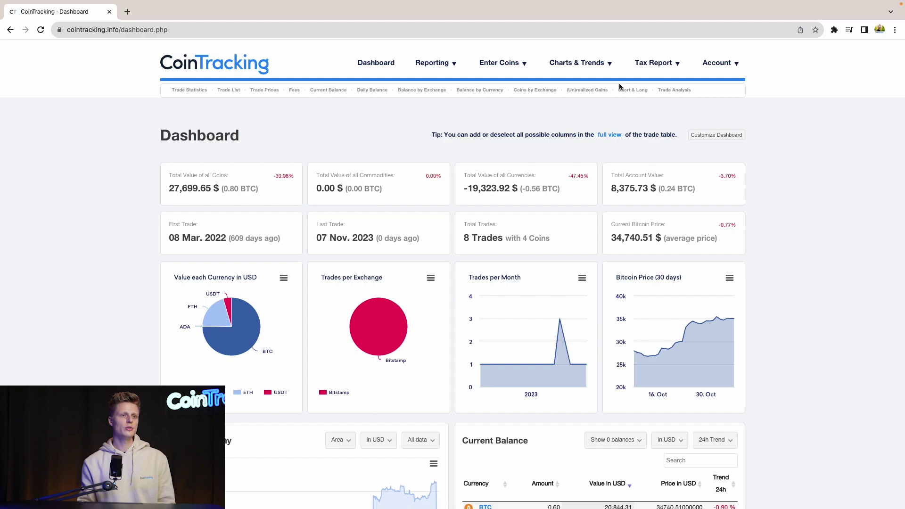
Open the Crypto Tax Report page from the Tax Report menu
mouse_move(642, 70)
left_click(644, 90)
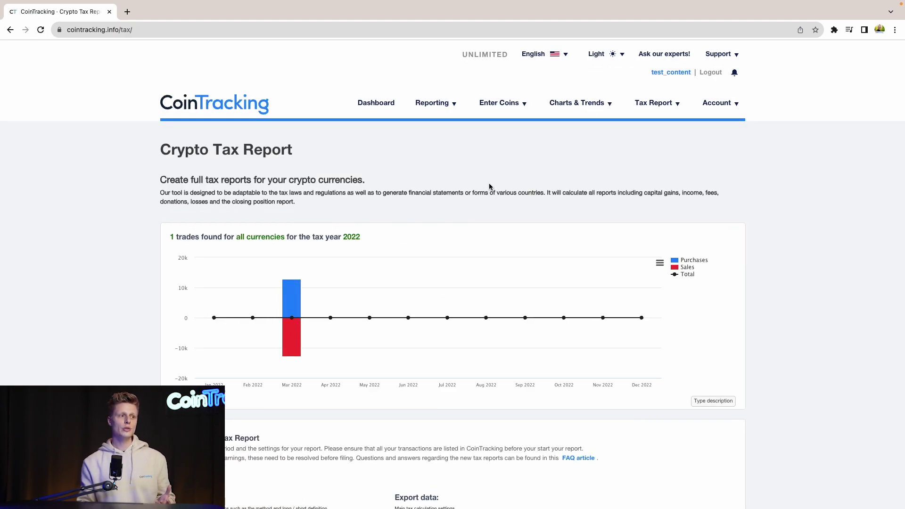
scroll(489, 187, "down", 5)
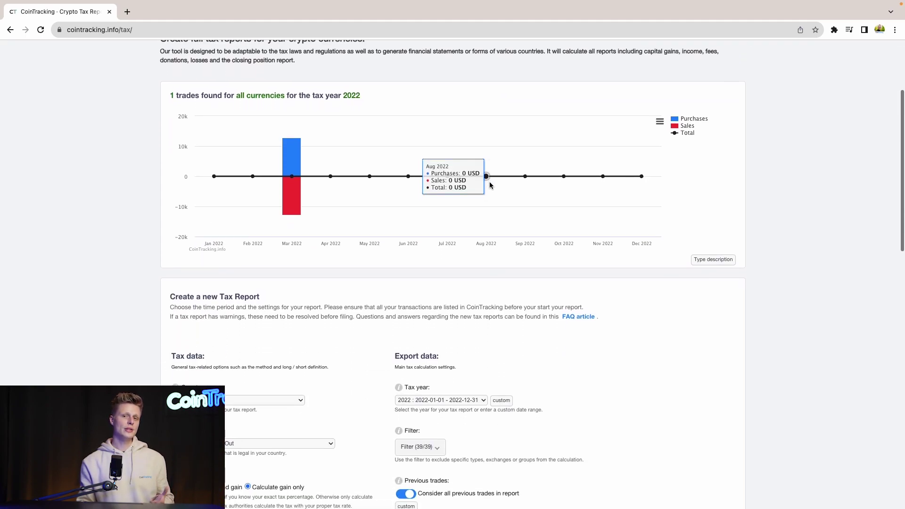
scroll(489, 182, "down", 3)
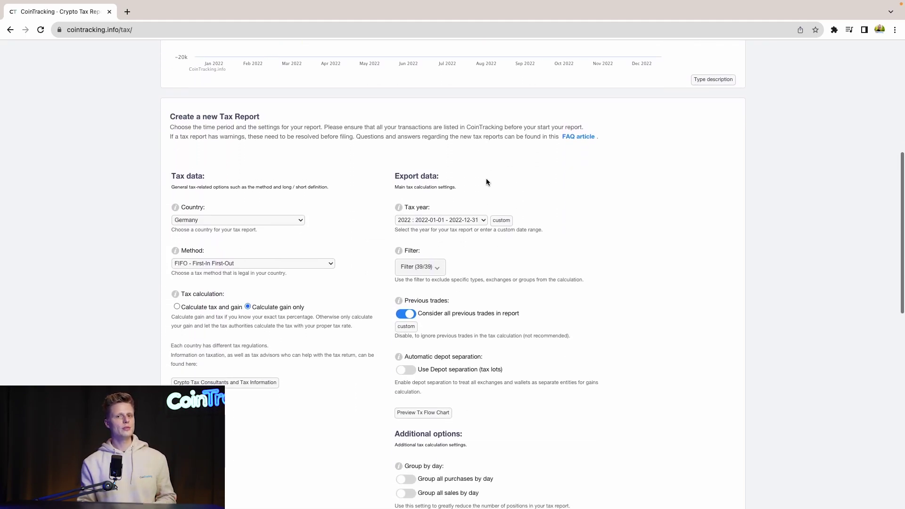
scroll(307, 174, "down", 2)
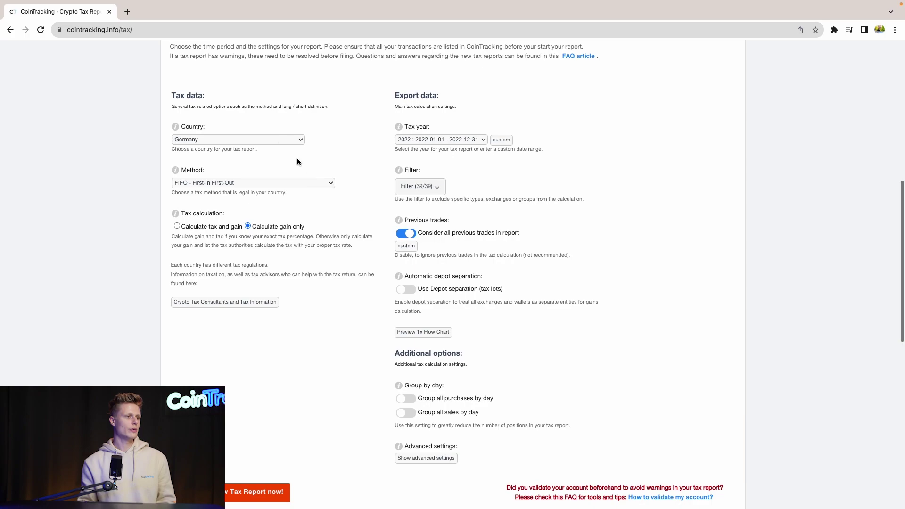
Set the tax report to Germany, FIFO method and tax year 2023
left_click(202, 140)
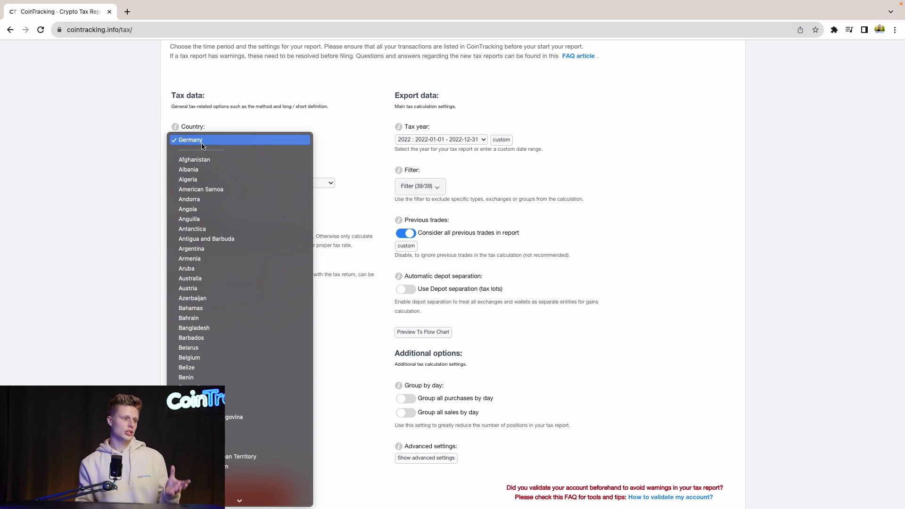
left_click(180, 141)
scroll(181, 156, "down", 2)
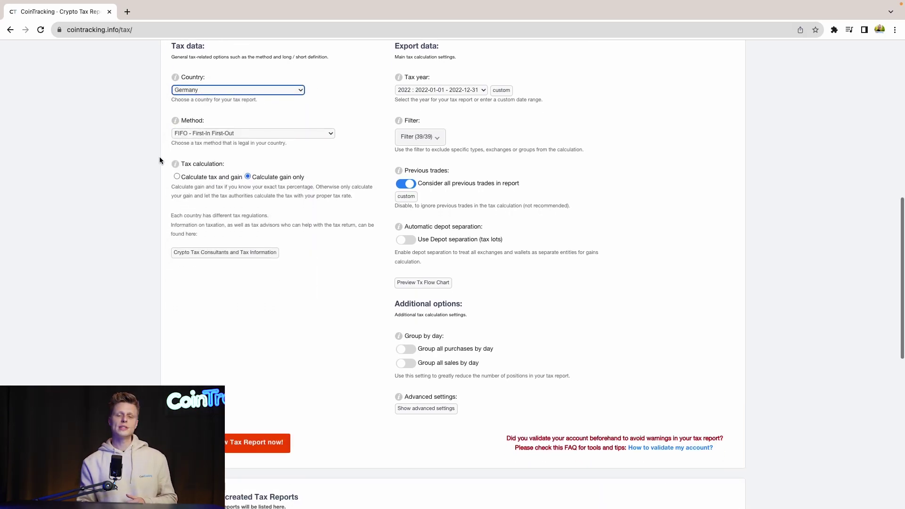
left_click(206, 137)
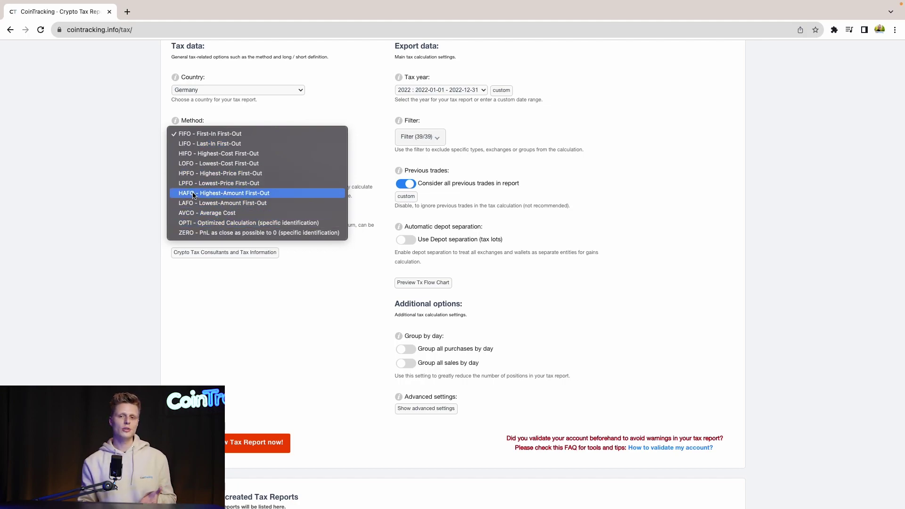
left_click(124, 160)
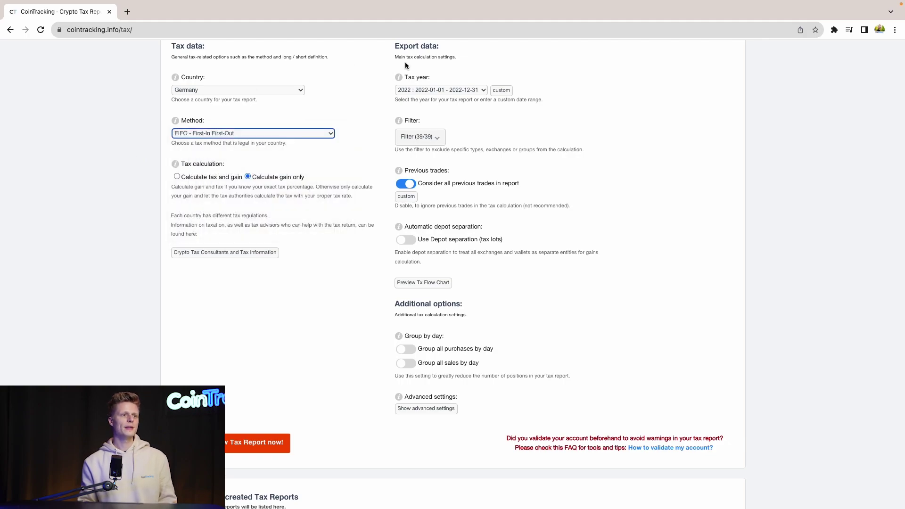
left_click(408, 91)
left_click(409, 100)
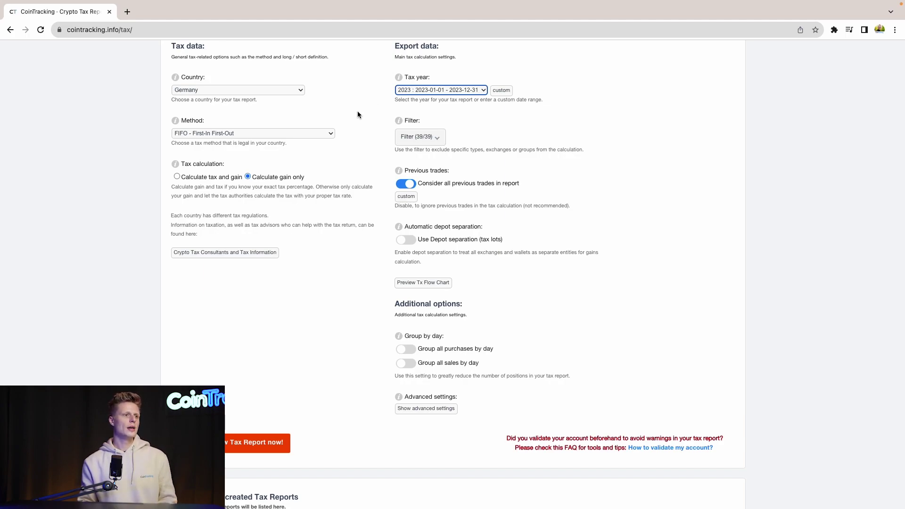
scroll(363, 113, "down", 1)
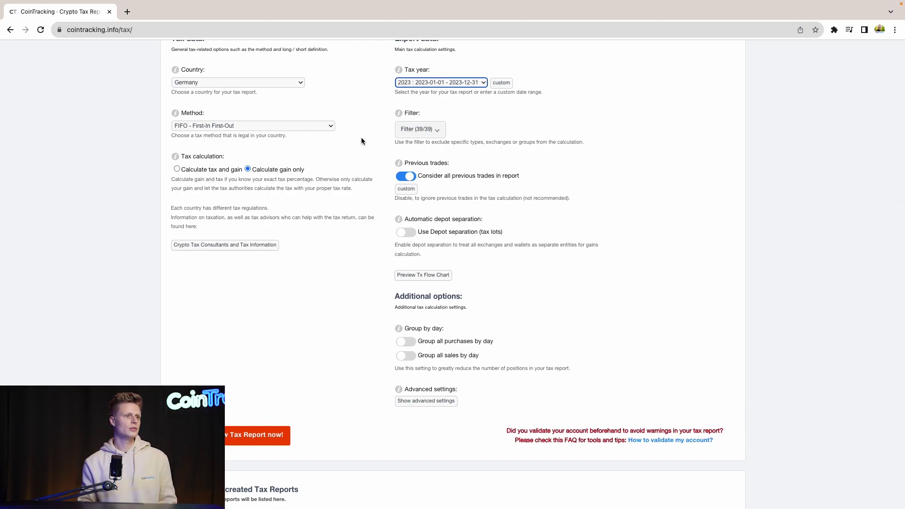
scroll(362, 140, "down", 3)
Close the transaction filter unchanged, keeping all 39 types, and scroll to the generate button
left_click(417, 105)
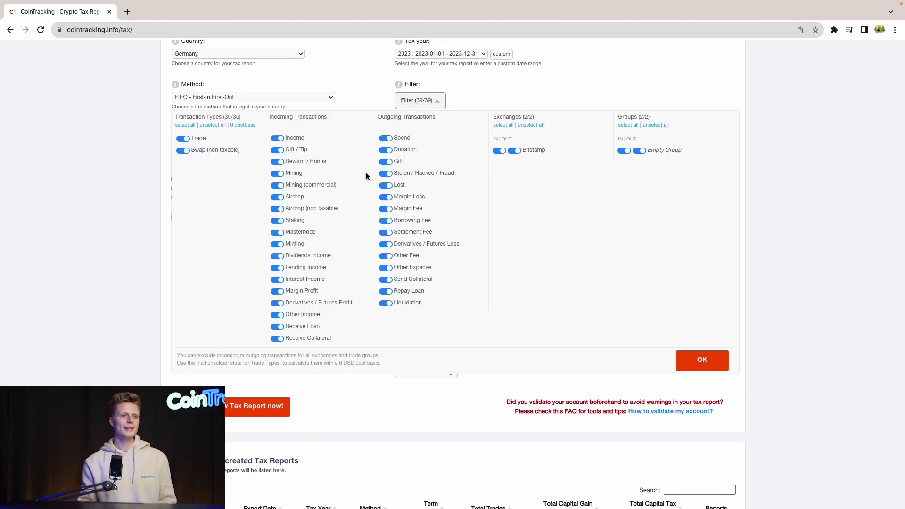
left_click(370, 106)
scroll(377, 168, "down", 1)
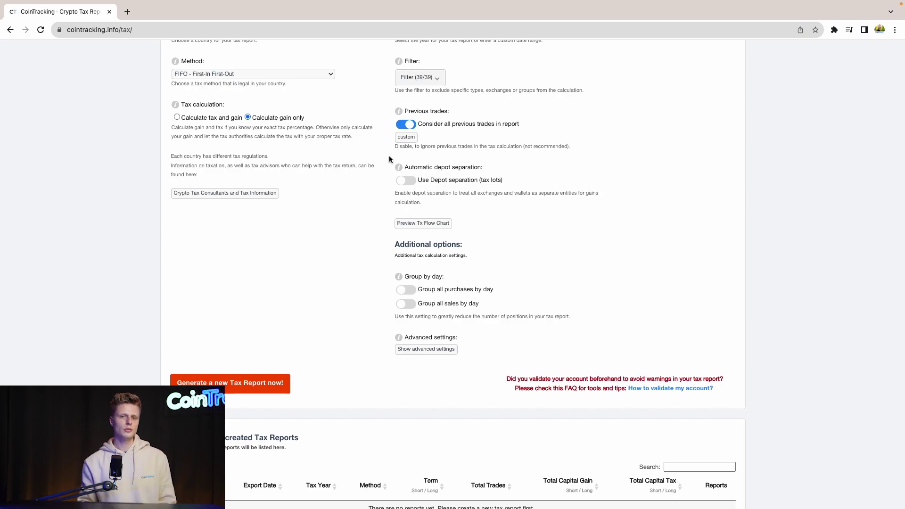
scroll(382, 161, "down", 2)
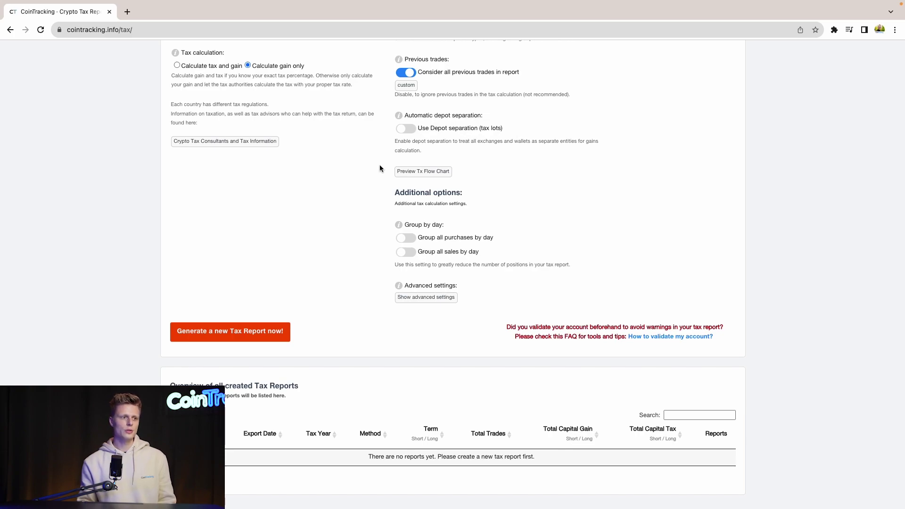
scroll(380, 169, "down", 2)
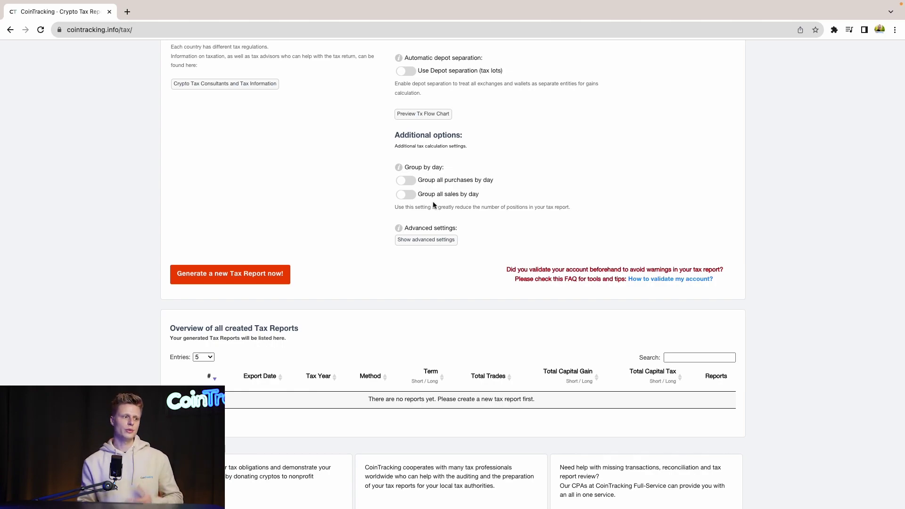
scroll(293, 248, "down", 1)
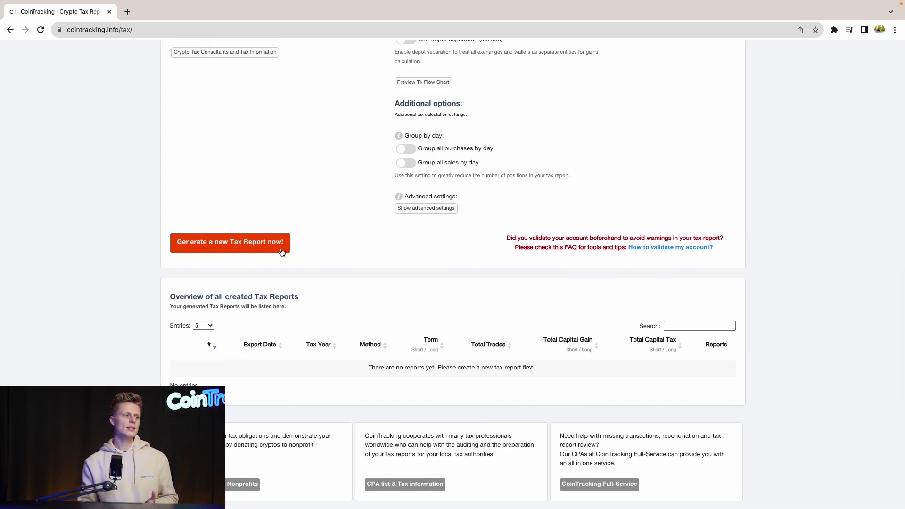
Generate tax report #1 for 2023 (FIFO) and load it from the reports overview
left_click(199, 253)
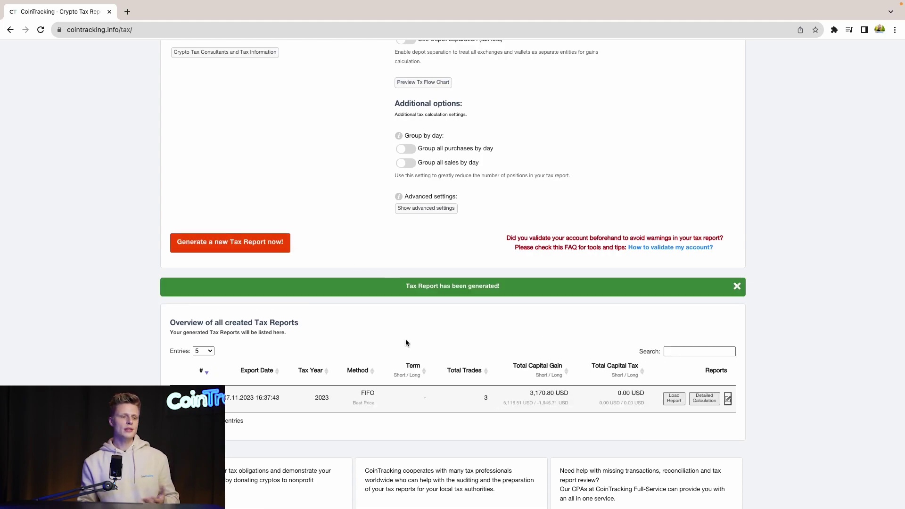
scroll(406, 338, "down", 6)
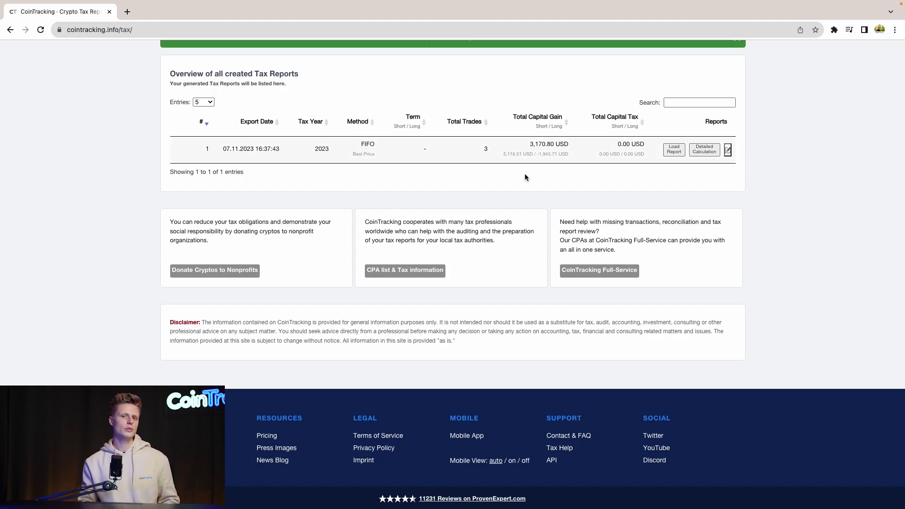
left_click(675, 149)
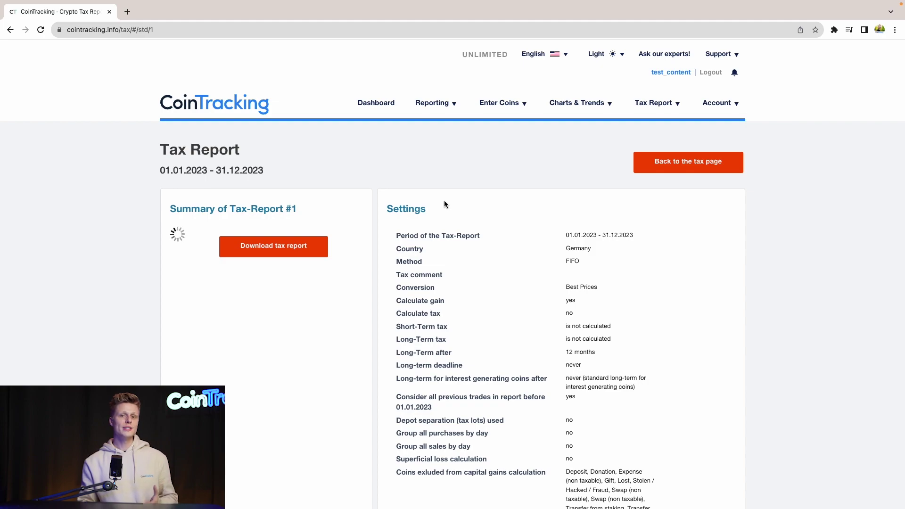
scroll(420, 197, "down", 1)
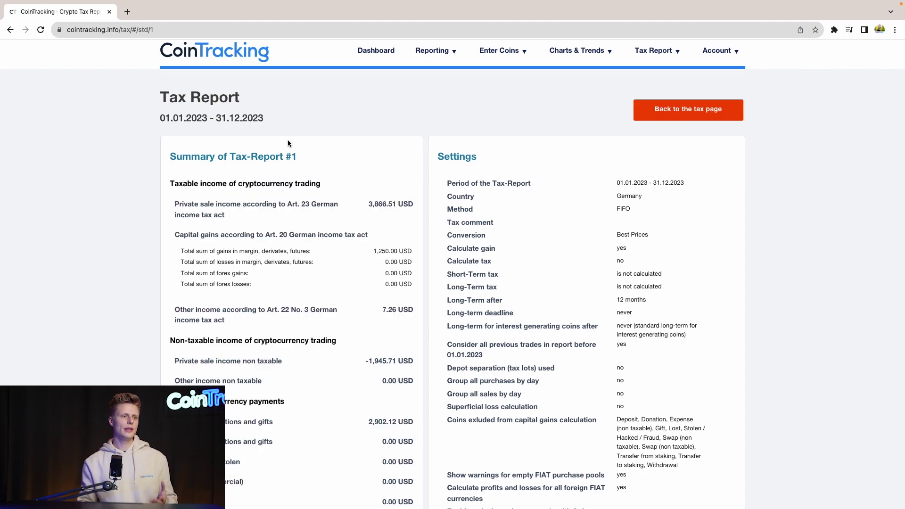
scroll(288, 142, "down", 1)
scroll(296, 135, "down", 2)
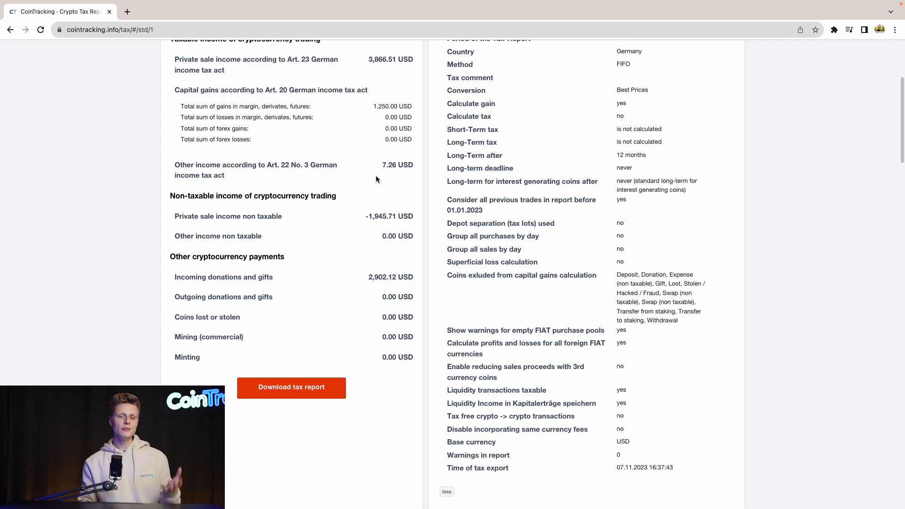
scroll(374, 180, "down", 10)
scroll(375, 180, "down", 5)
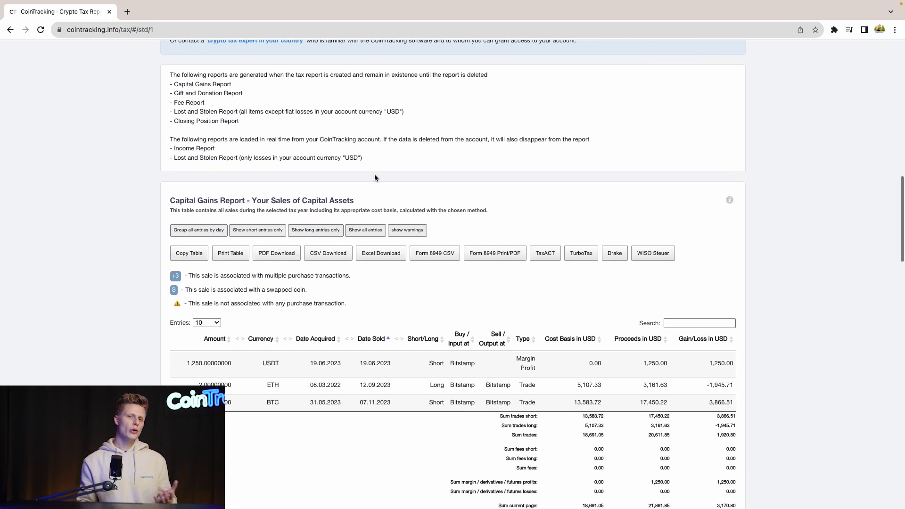
scroll(374, 180, "down", 1)
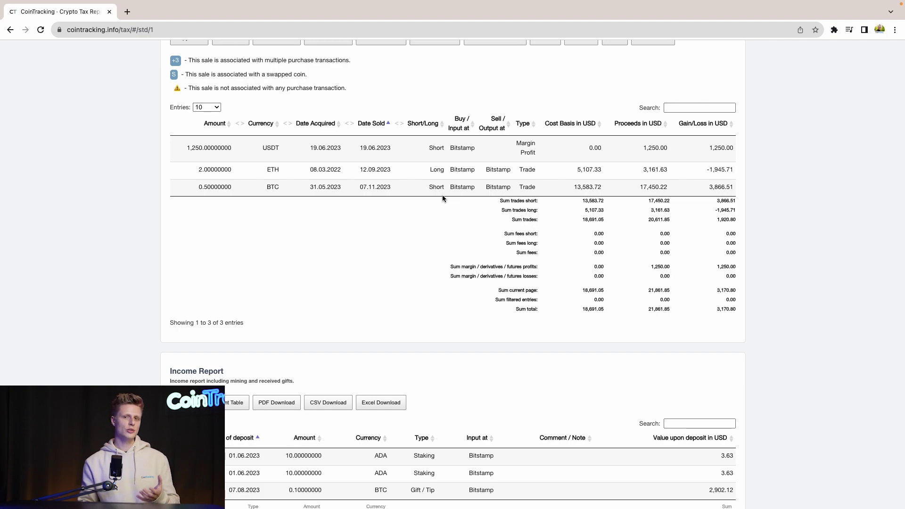
scroll(442, 194, "down", 4)
scroll(439, 198, "down", 2)
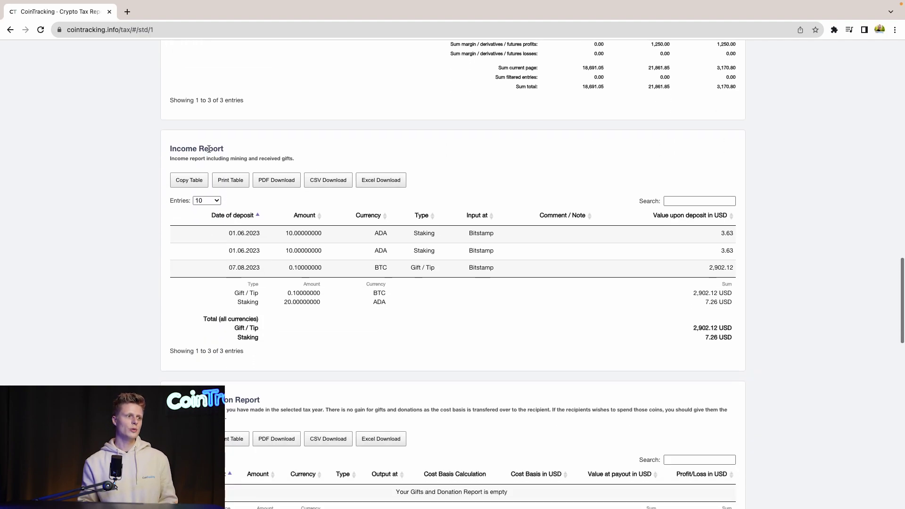
scroll(228, 169, "down", 7)
scroll(226, 175, "down", 6)
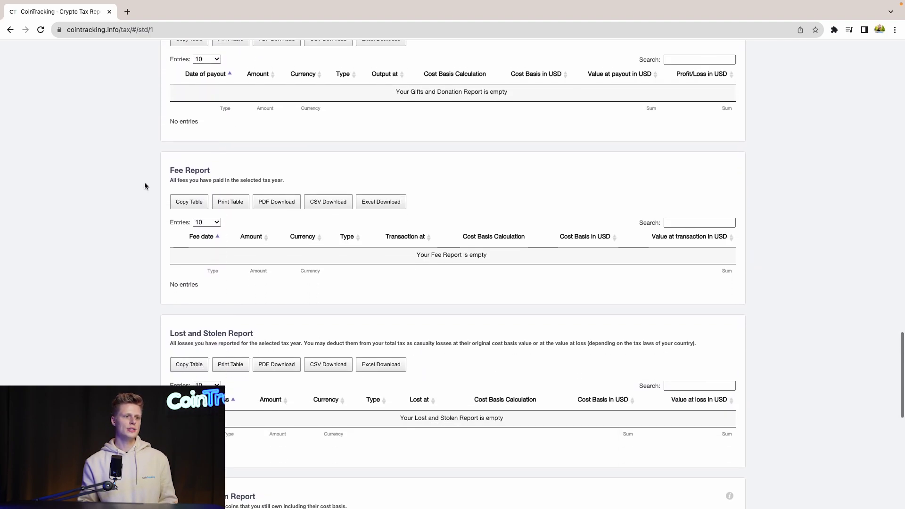
scroll(259, 191, "down", 8)
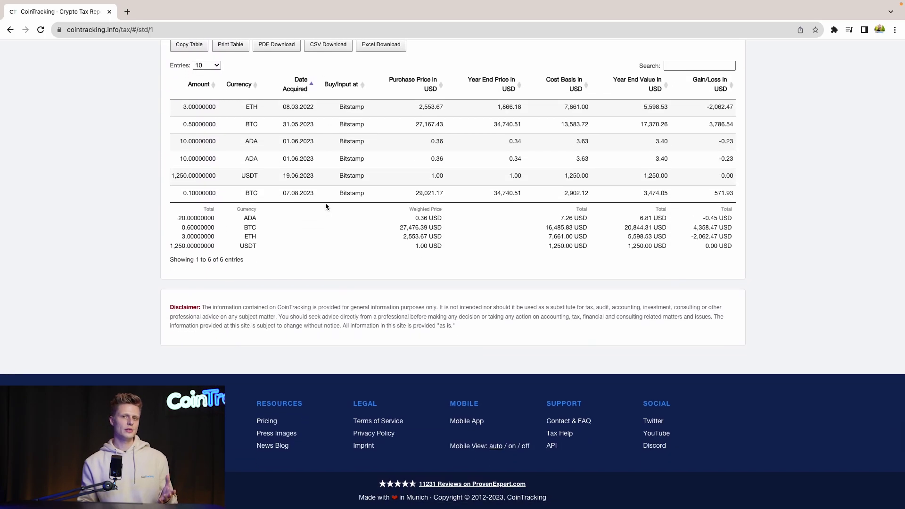
scroll(326, 203, "up", 20)
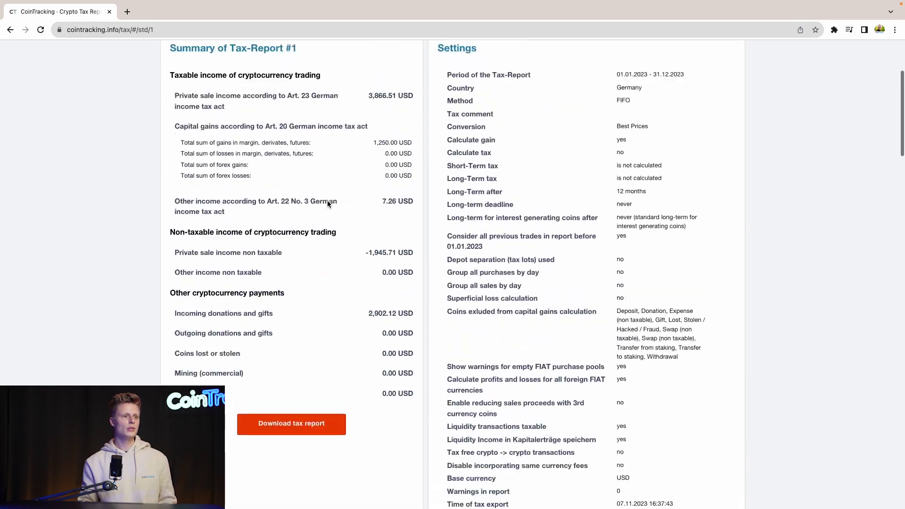
scroll(327, 203, "down", 7)
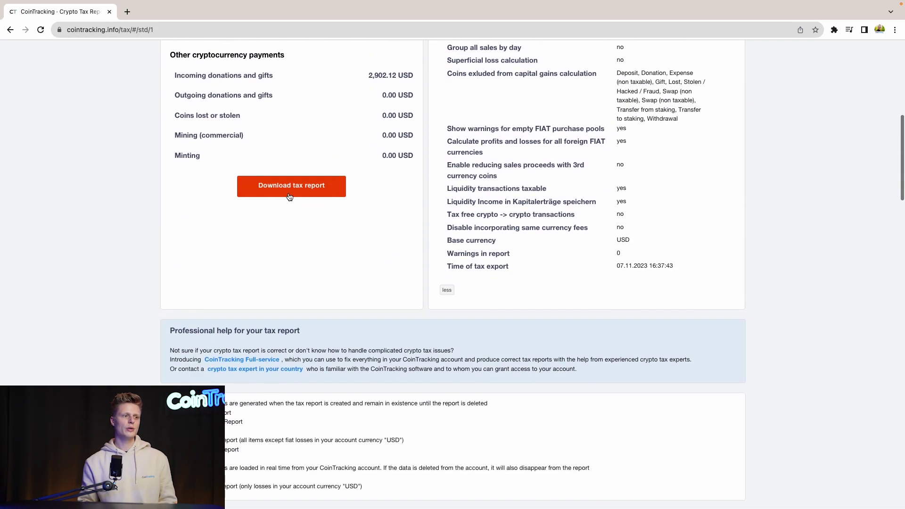
Bring up the Download tax report dialog with its PDF and Excel options
left_click(306, 190)
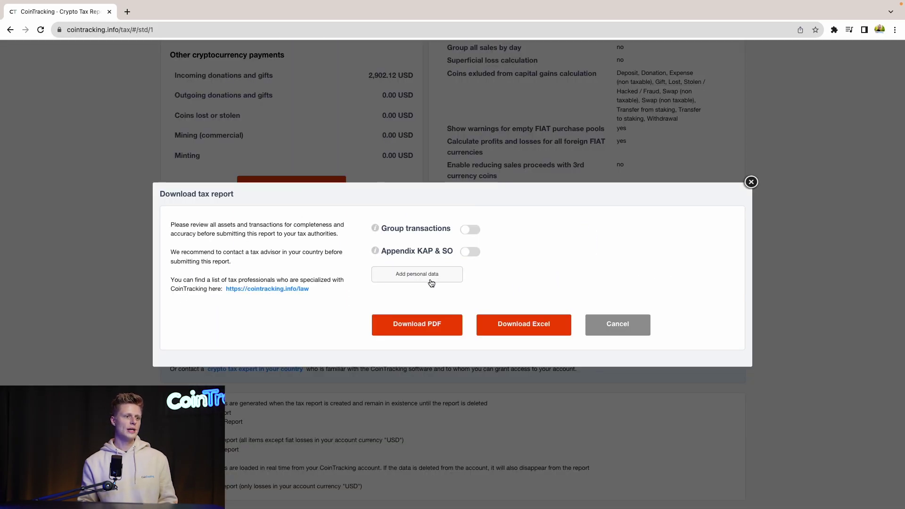